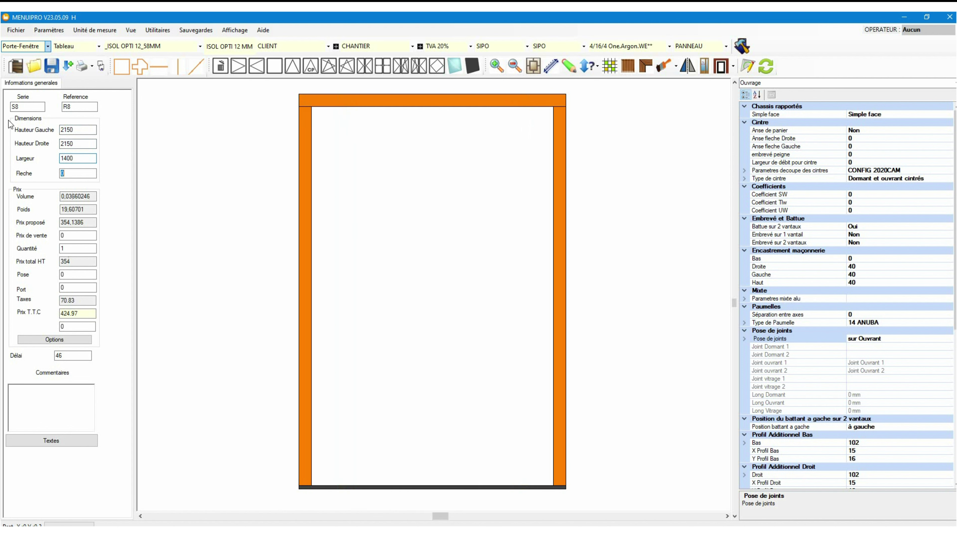
Step: Fit the empty door frame with two French-opening leaves (2 vantaux ouvrant à la française)
left_click(366, 64)
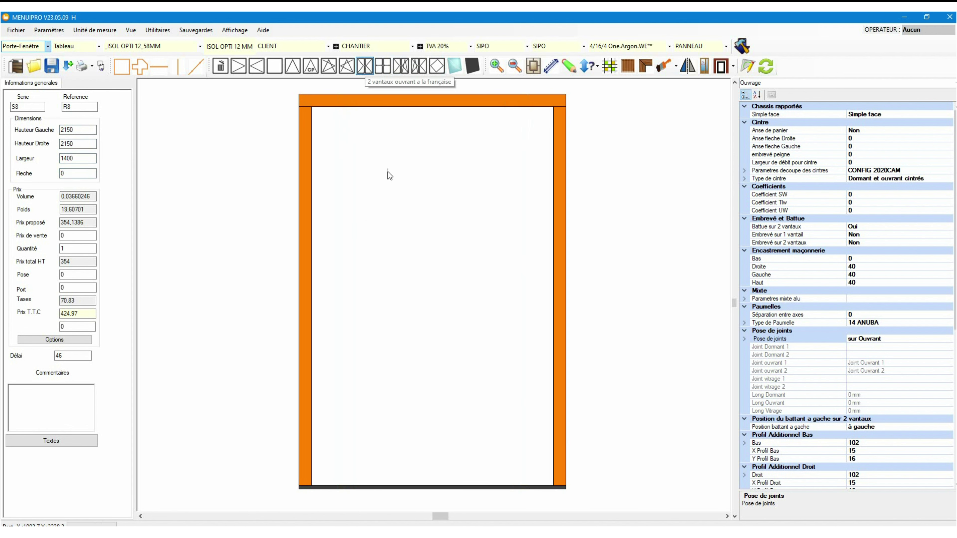
left_click(408, 227)
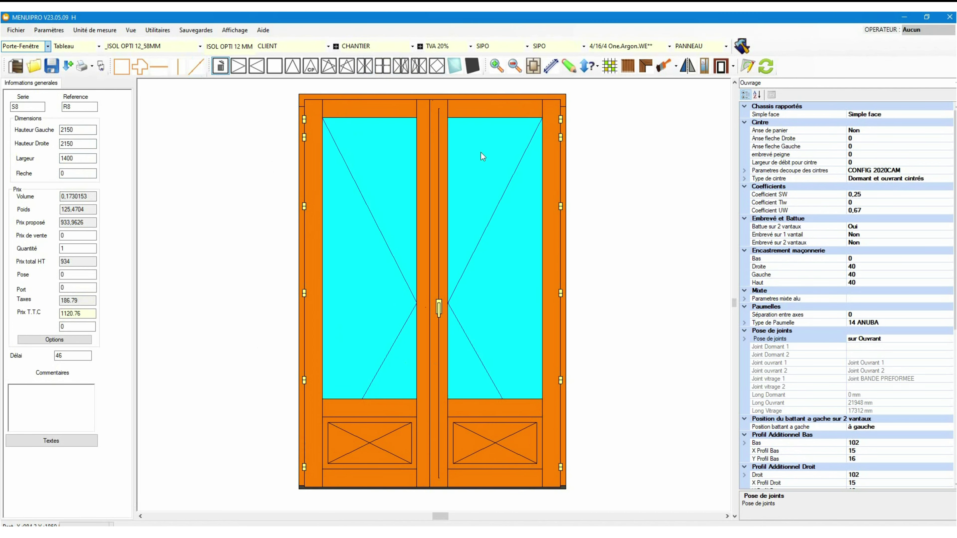
Step: Set the soubassement type to 1 Traverse basse seulement and fit two French-opening leaves in the frame
left_click(628, 67)
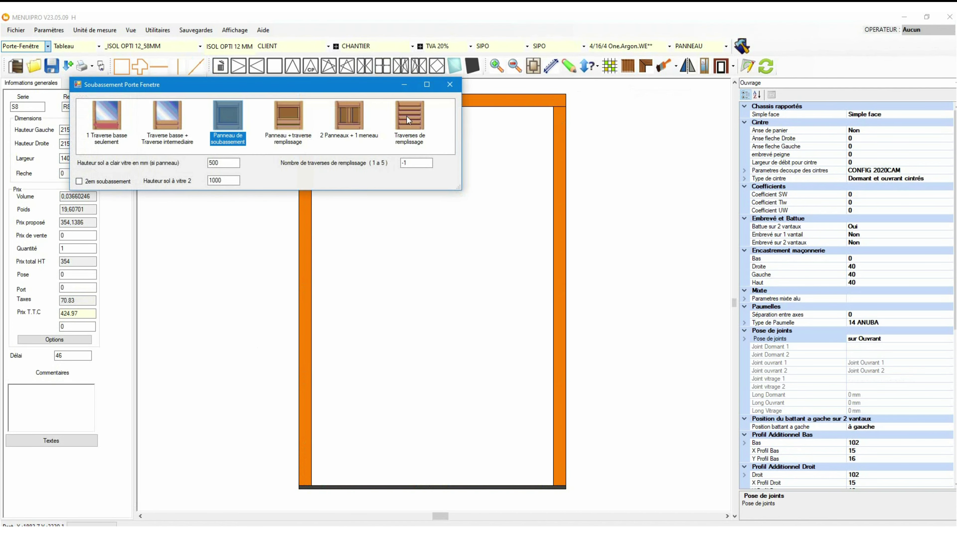
left_click_drag(299, 86, 380, 73)
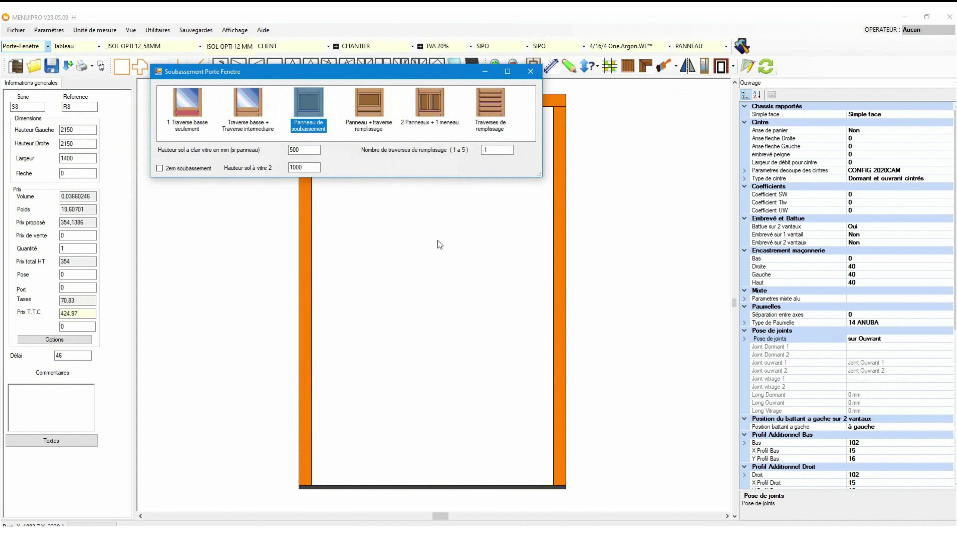
left_click(183, 104)
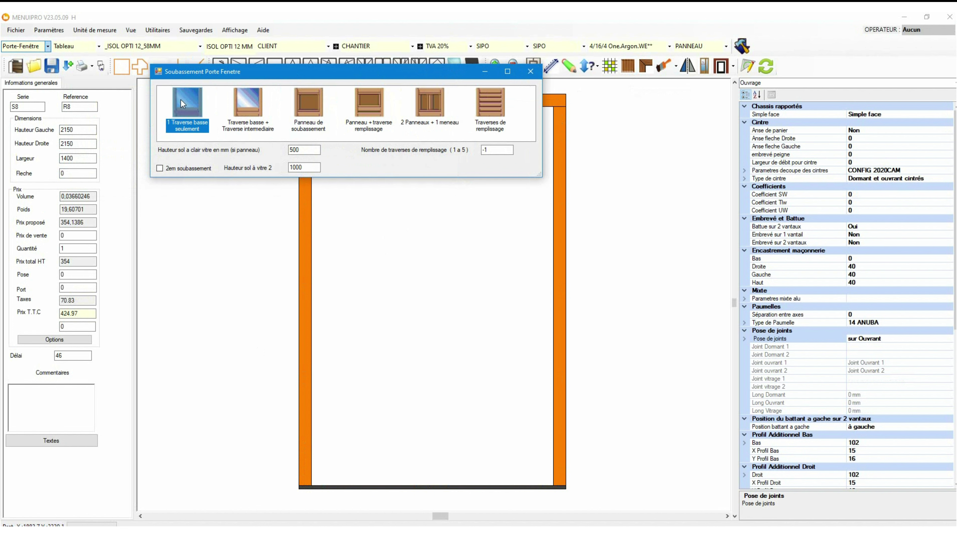
left_click(529, 72)
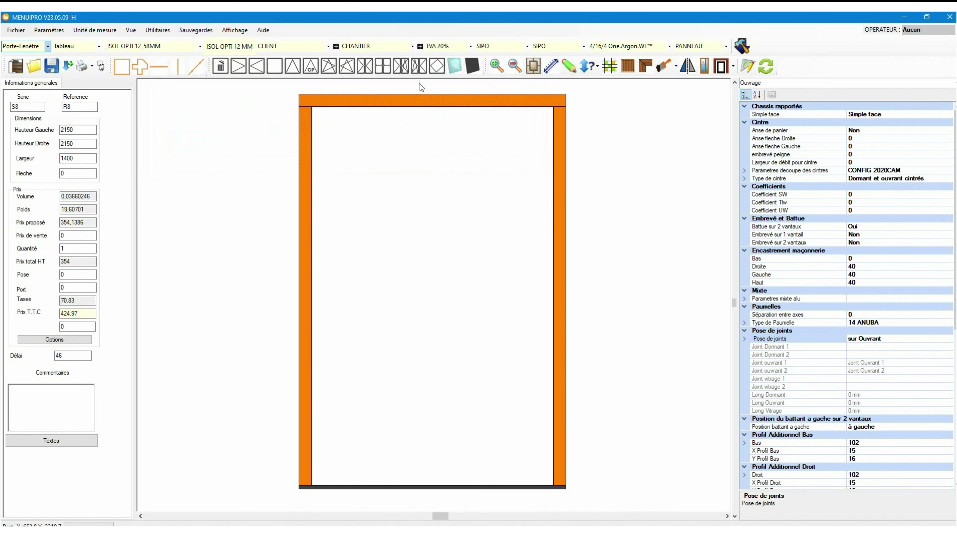
left_click(372, 68)
left_click(405, 247)
Step: Replace the leaves with a French-opening pair using the 2 Panneaux + 1 meneau soubassement and a 900 mm floor-to-clear-glass height
left_click(220, 66)
left_click(347, 211)
left_click(627, 66)
left_click(192, 141)
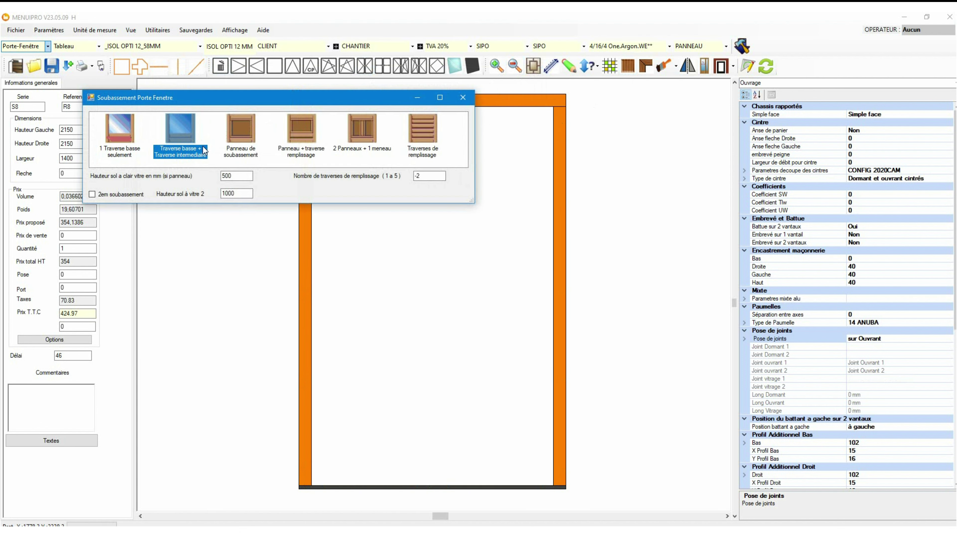
left_click(256, 145)
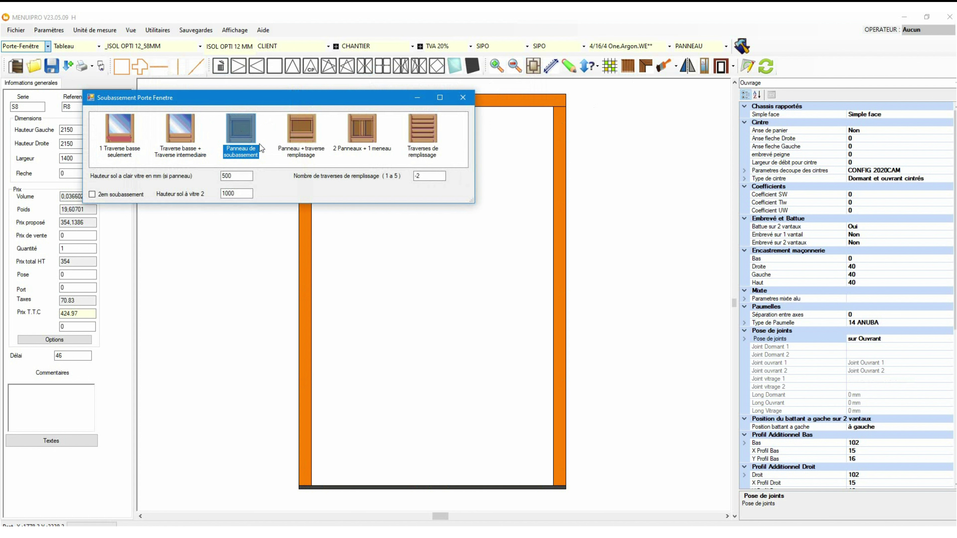
left_click(307, 144)
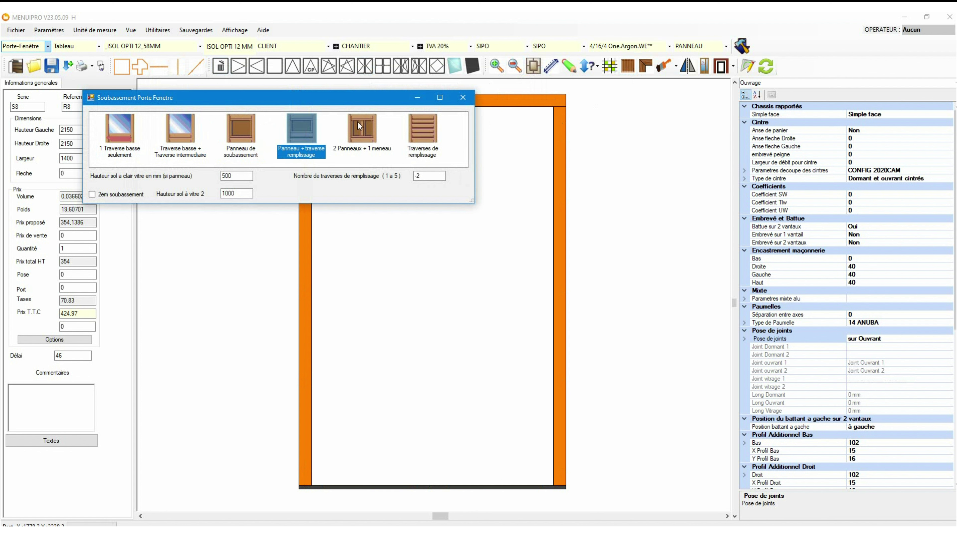
left_click(381, 146)
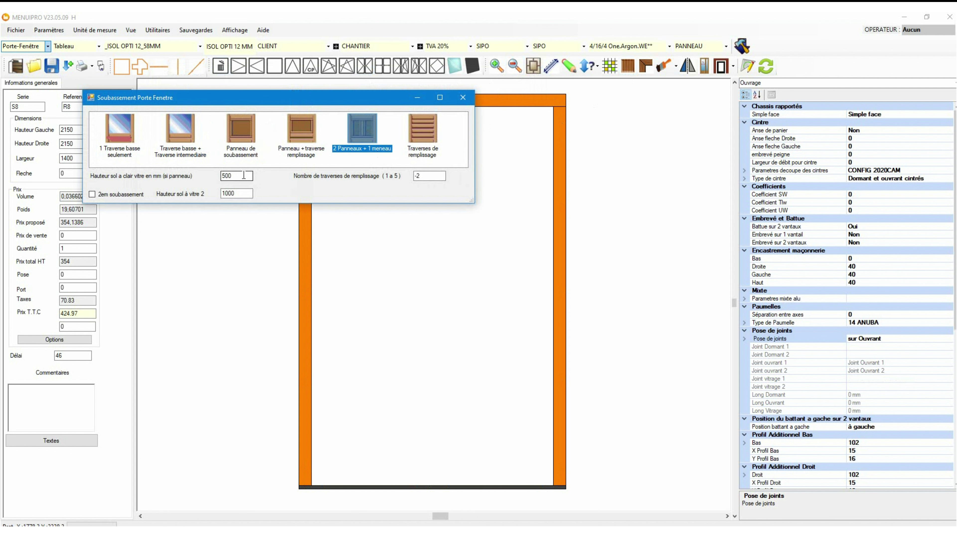
key("Tab")
type("900")
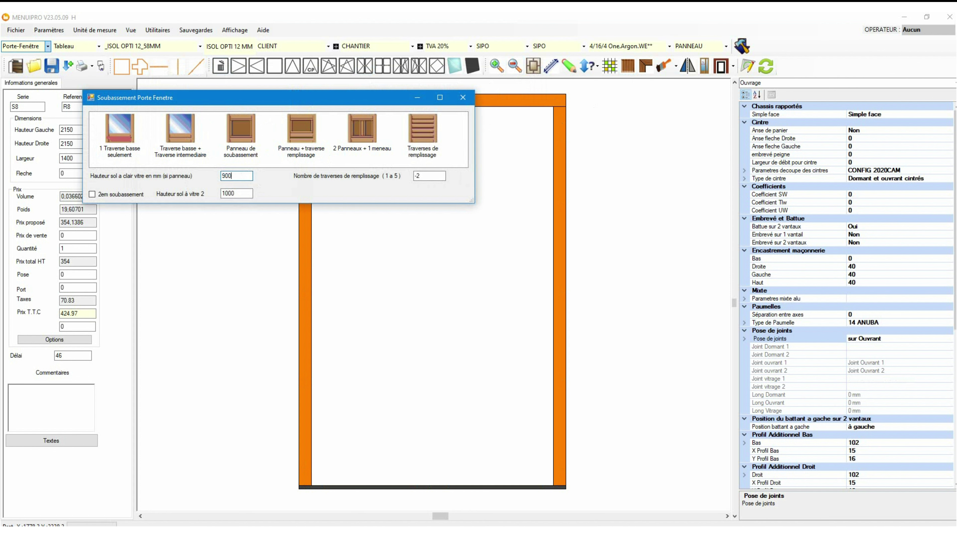
left_click(463, 97)
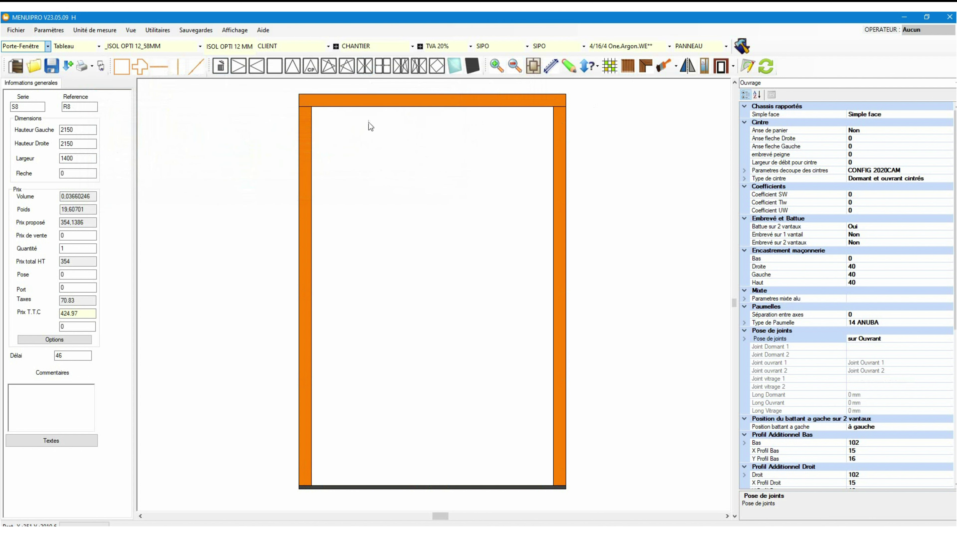
left_click(365, 66)
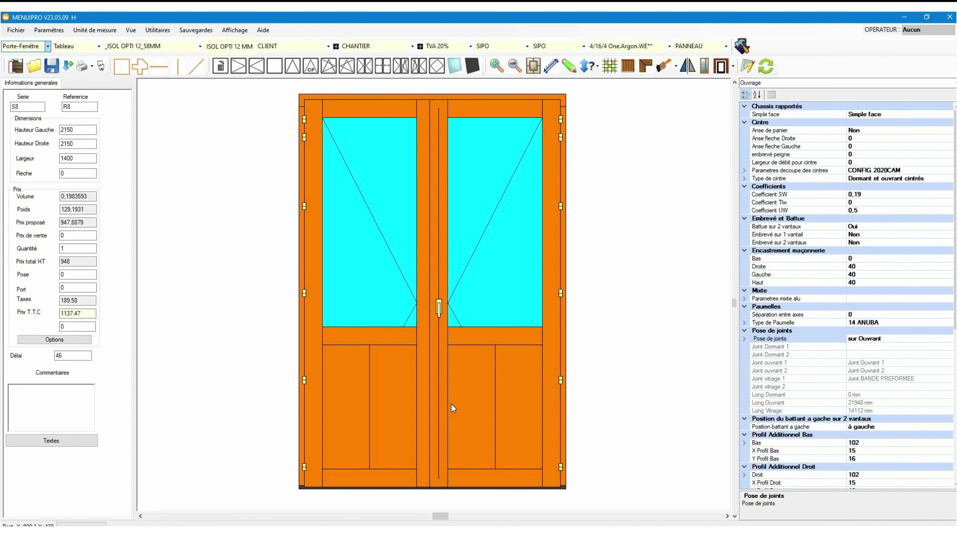
Step: Replace the leaves with a French-opening pair using the Panneau de soubassement type and a 400 mm floor-to-clear-glass height
left_click(220, 66)
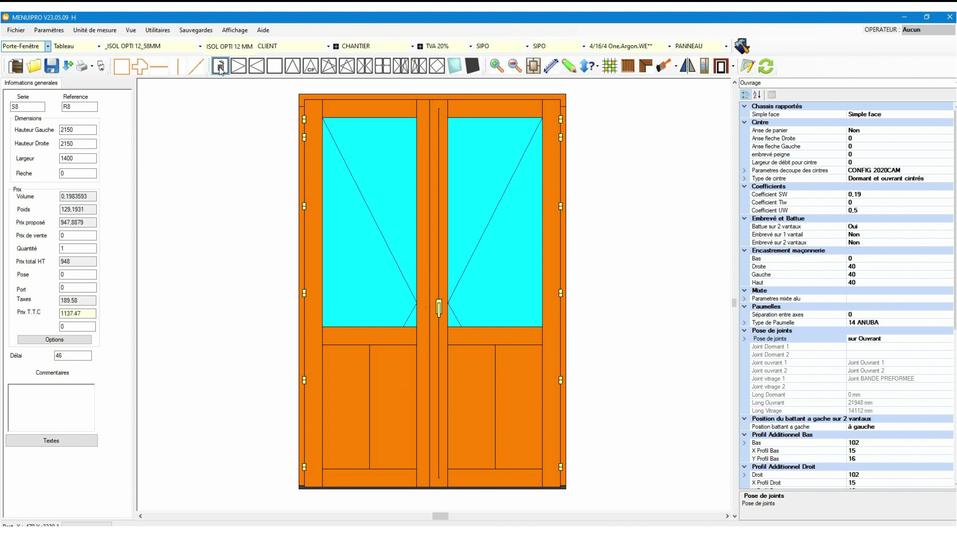
left_click(380, 213)
left_click(627, 66)
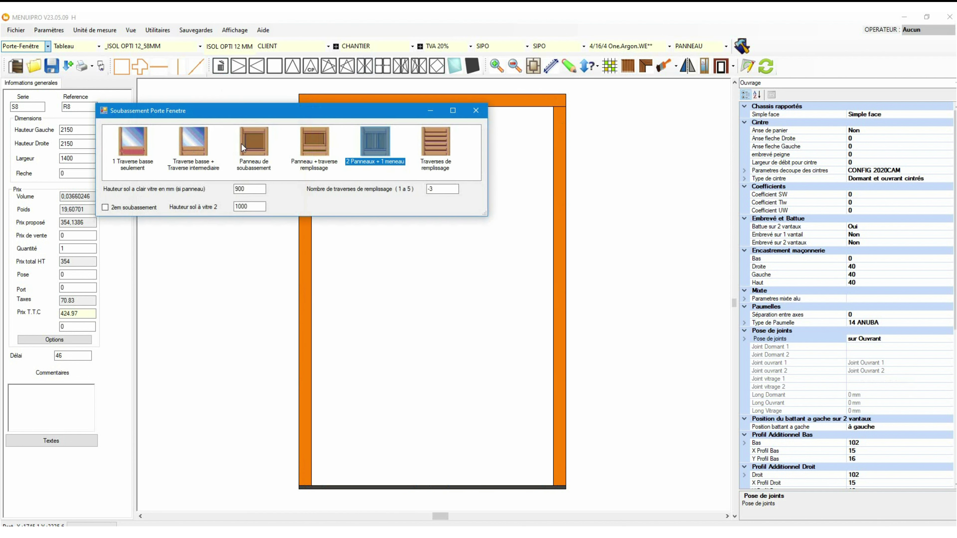
left_click(245, 147)
double_click(252, 188)
type("400")
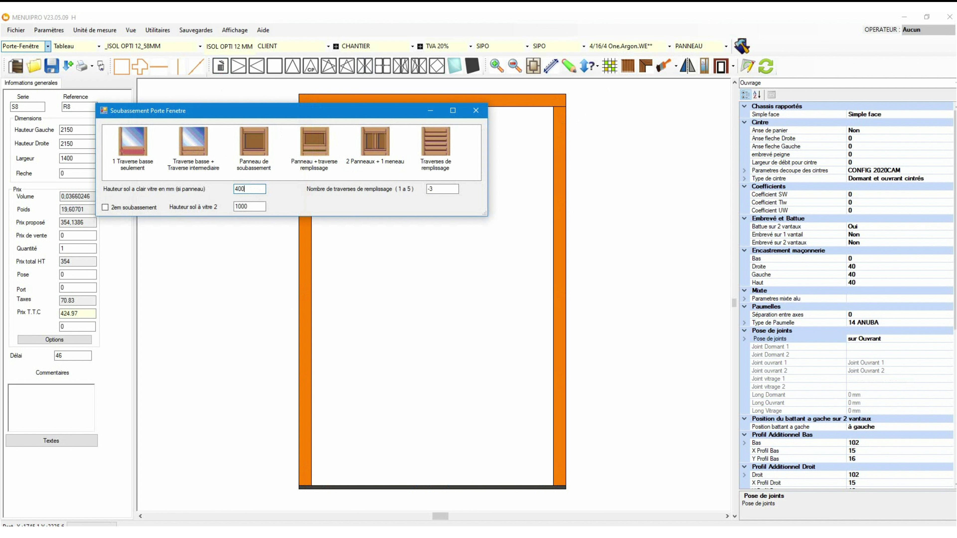
left_click(476, 111)
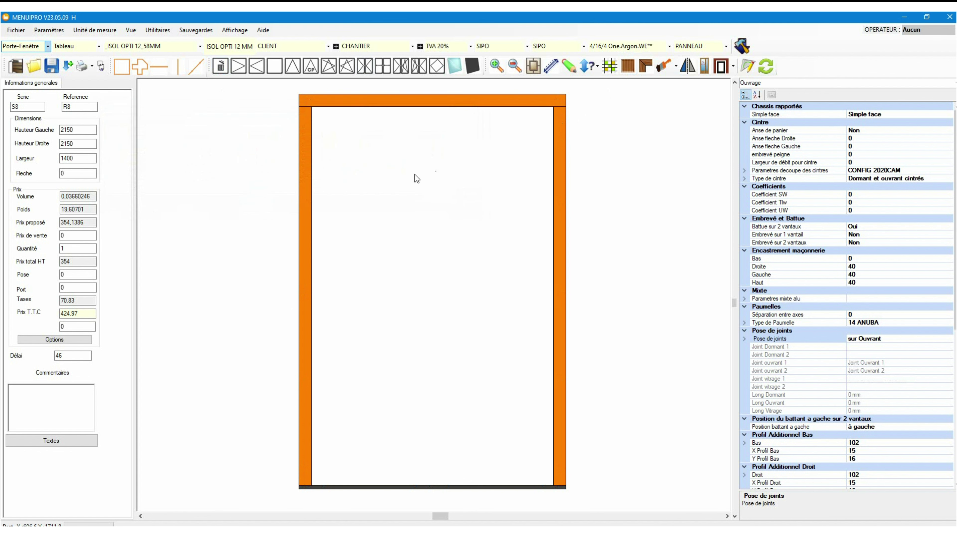
left_click(364, 66)
left_click(439, 273)
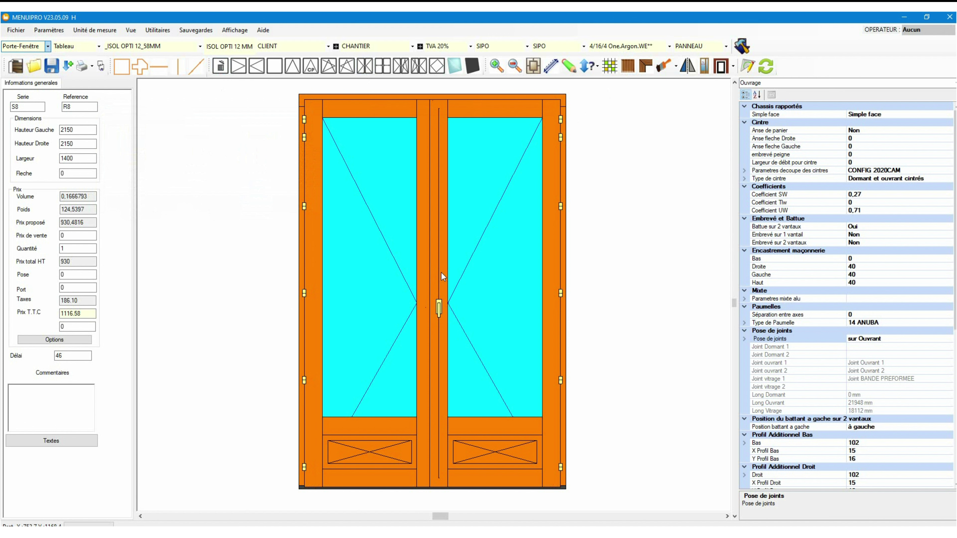
Step: Set the Largeur of the central espagnolette stile (OUV OMGC Ouvrant Montant Gauche) to 110
right_click(437, 380)
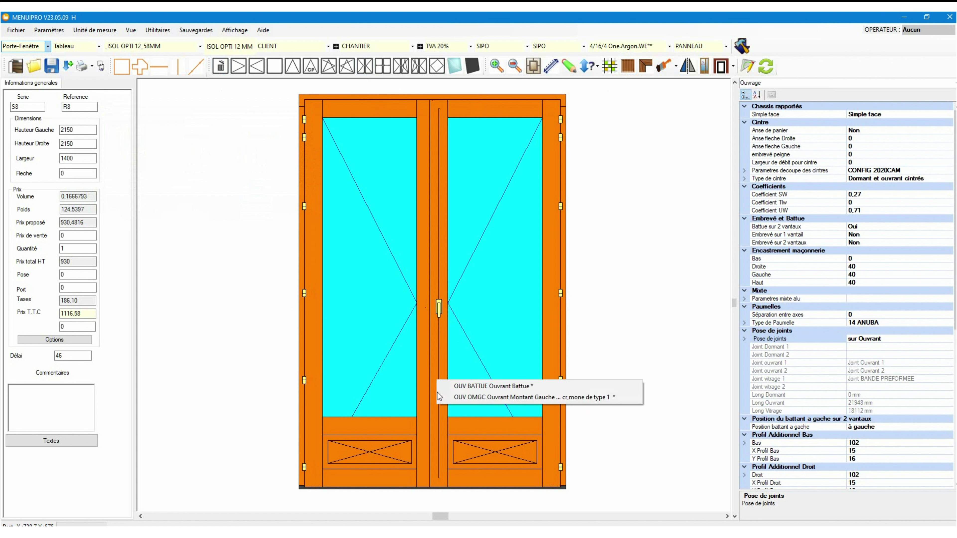
left_click(493, 398)
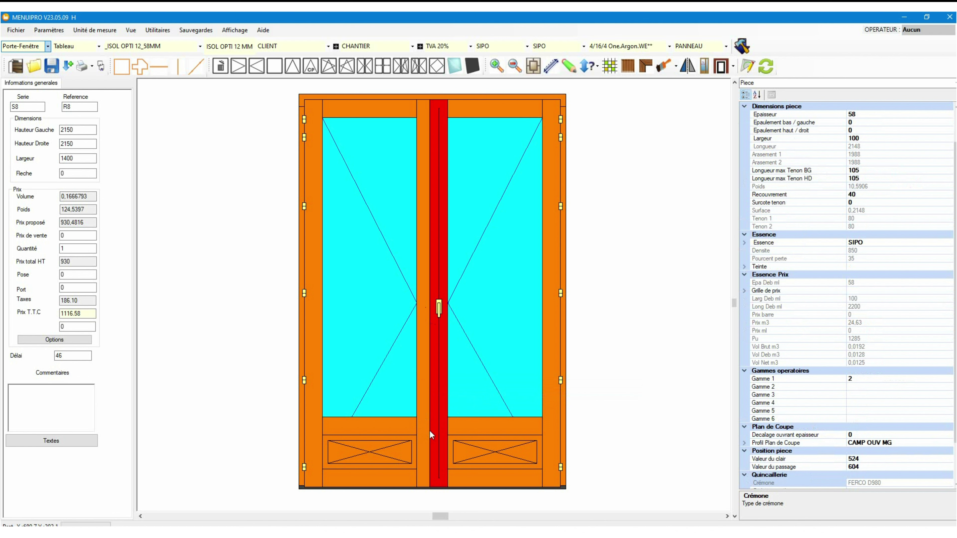
left_click(786, 141)
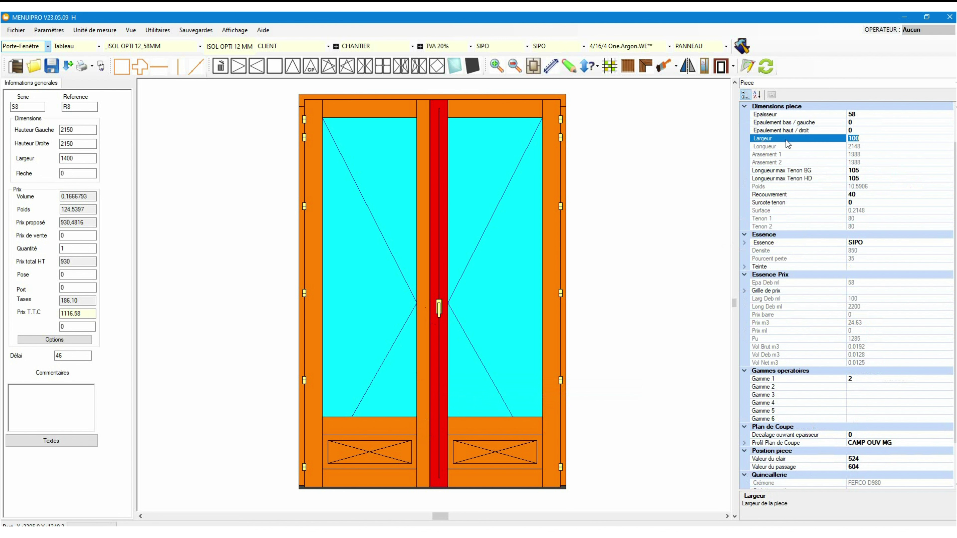
type("110")
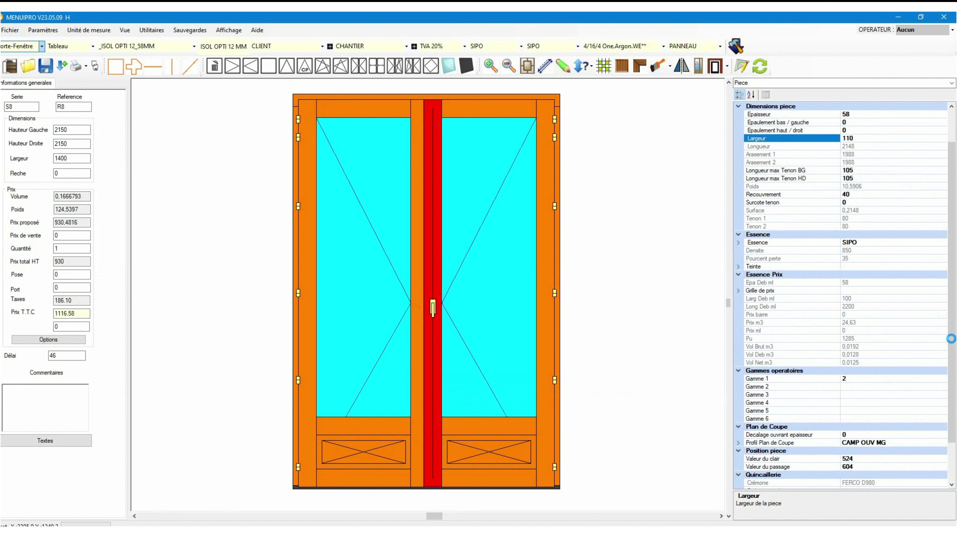
Step: Change the central stile's hardware rule (Regle de quincaillerie) to FERCO 980 BARILLET+2 GACHES
scroll(952, 344, "down", 2)
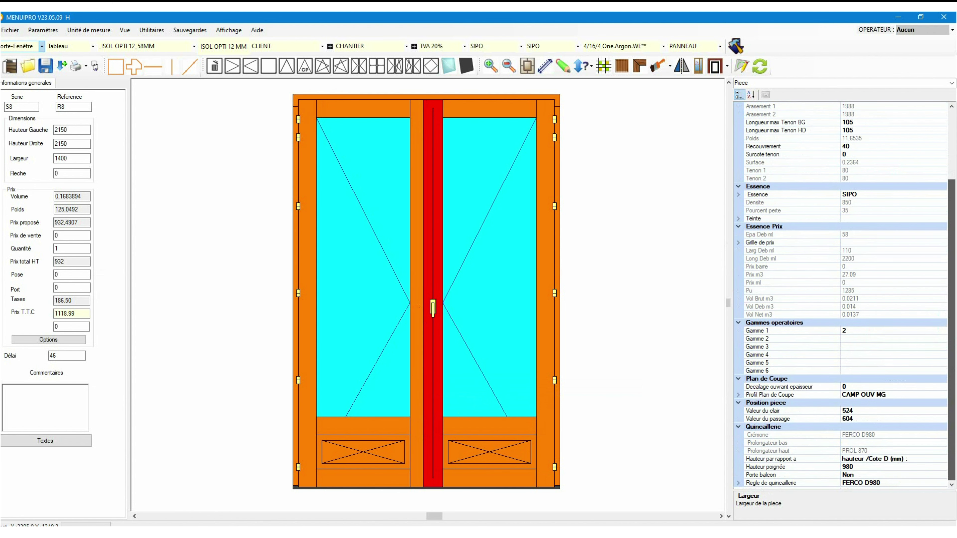
left_click(900, 457)
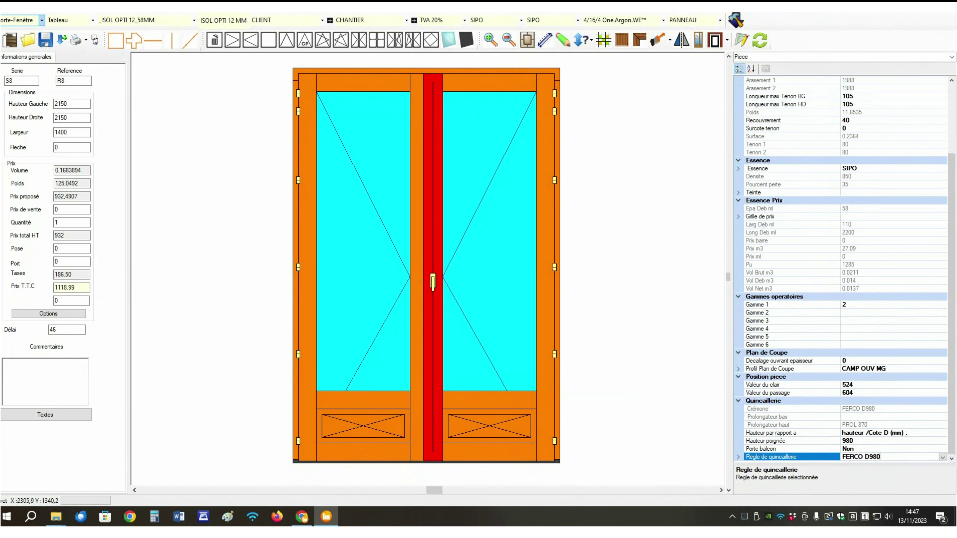
left_click(943, 457)
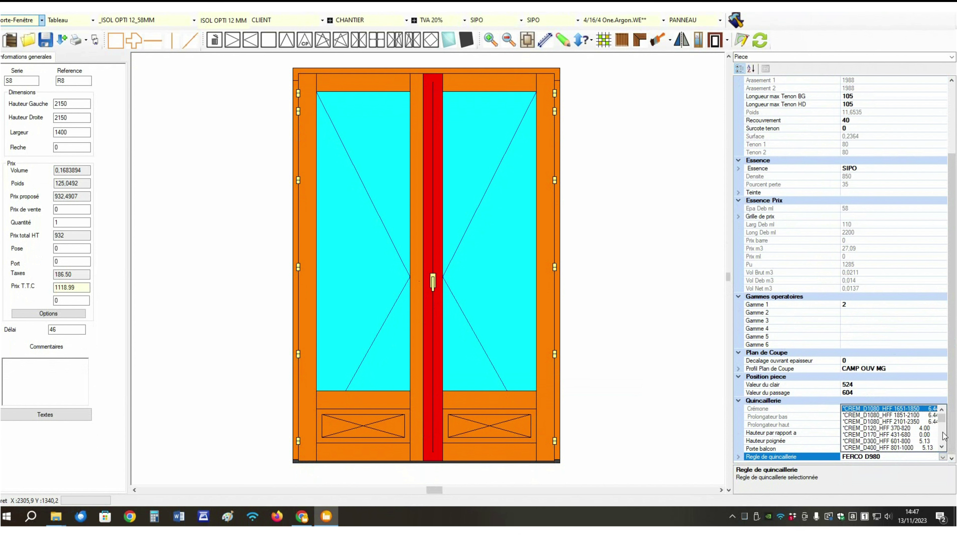
scroll(920, 440, "down", 3)
scroll(915, 438, "down", 5)
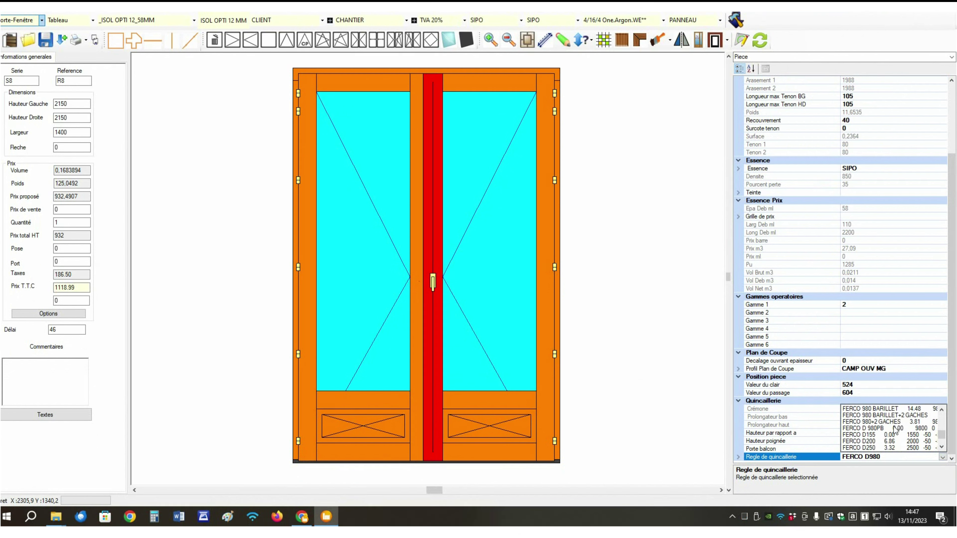
left_click(904, 418)
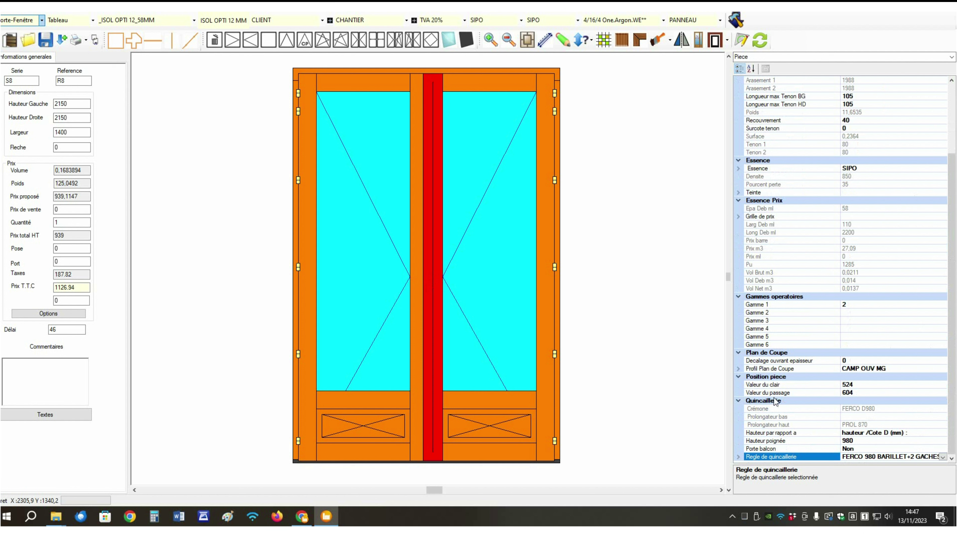
Step: Set the central stile's Valeur du passage to 900 to make the two leaves unequal
left_click(777, 385)
left_click(779, 394)
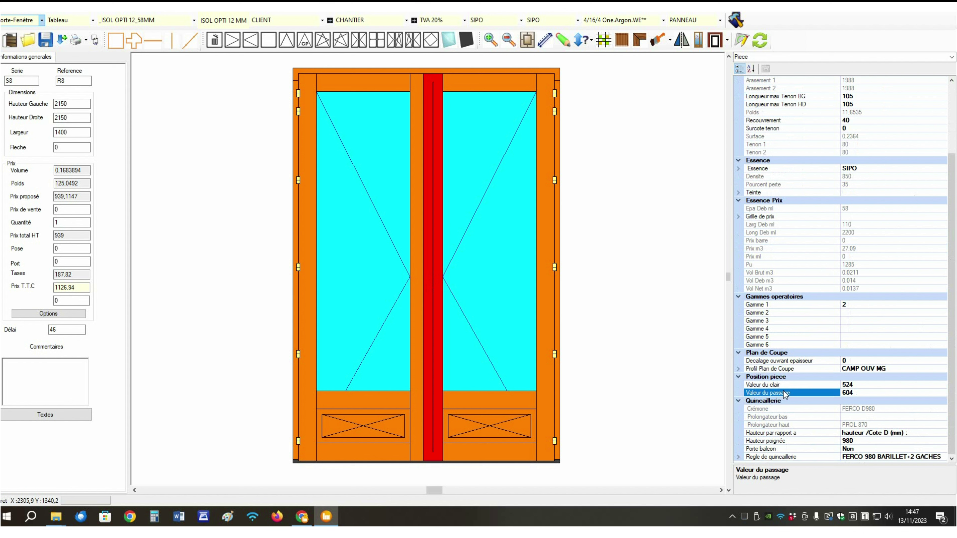
type("900")
key("Return")
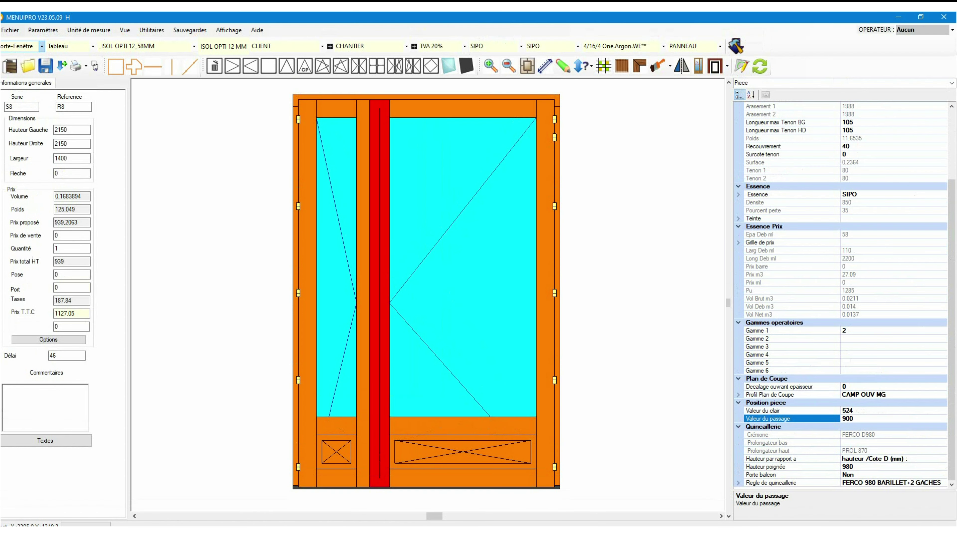
left_click(46, 41)
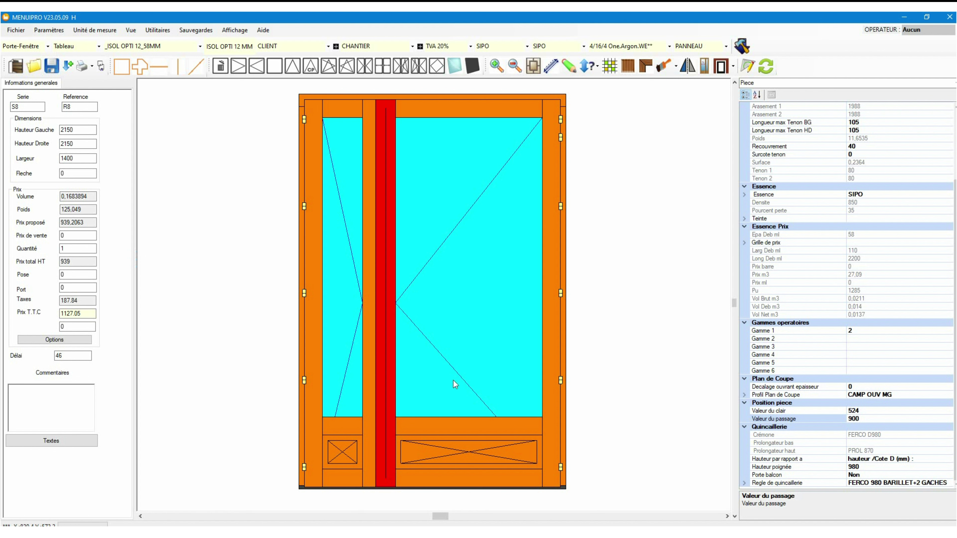
Step: Display the door's section drawings (Plan de coupe) with the cut position 800 from the floor, and view the bottom rail section up close
left_click(131, 30)
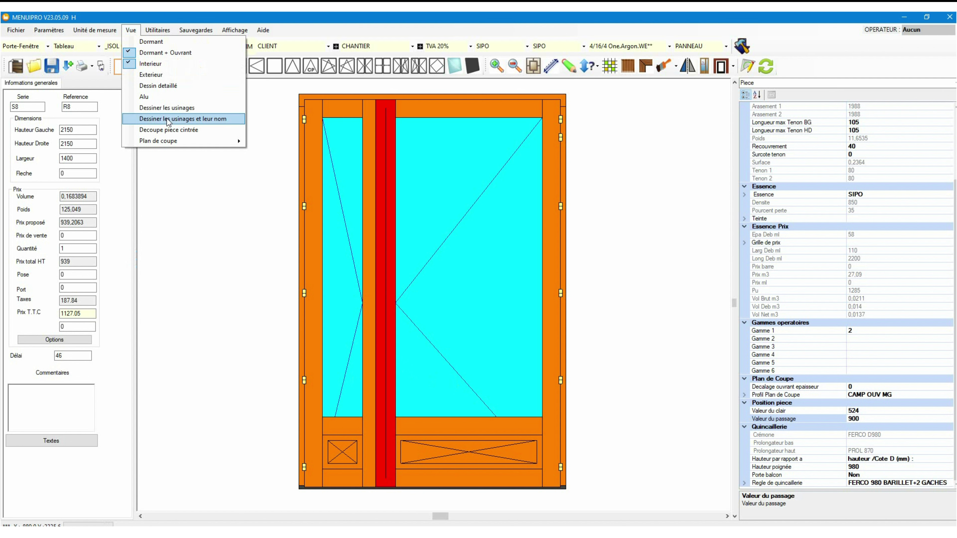
mouse_move(179, 142)
left_click(267, 142)
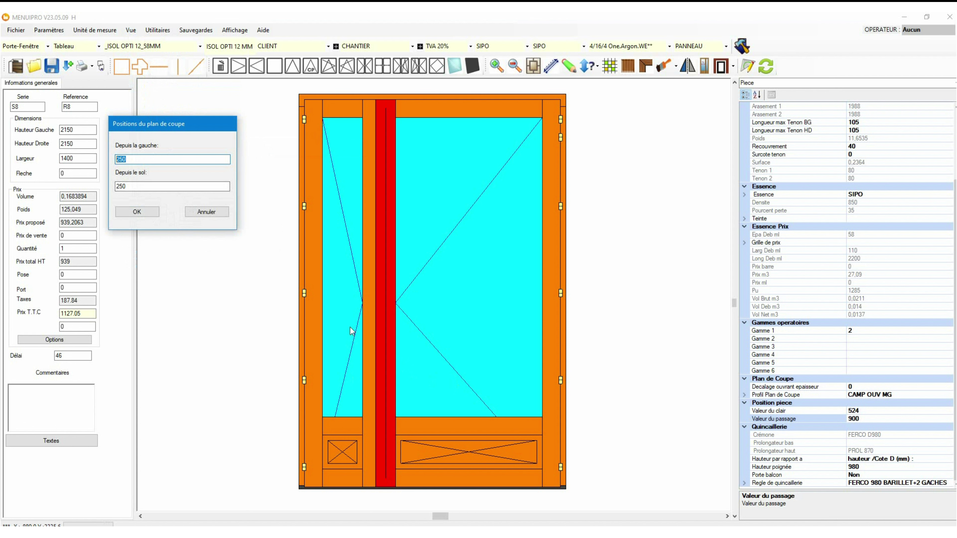
key("Tab")
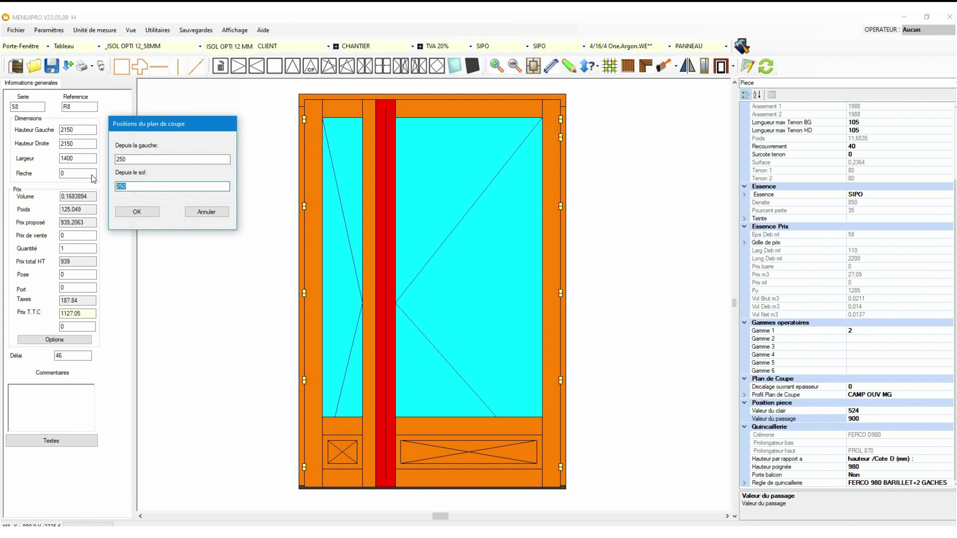
type("800")
left_click(144, 212)
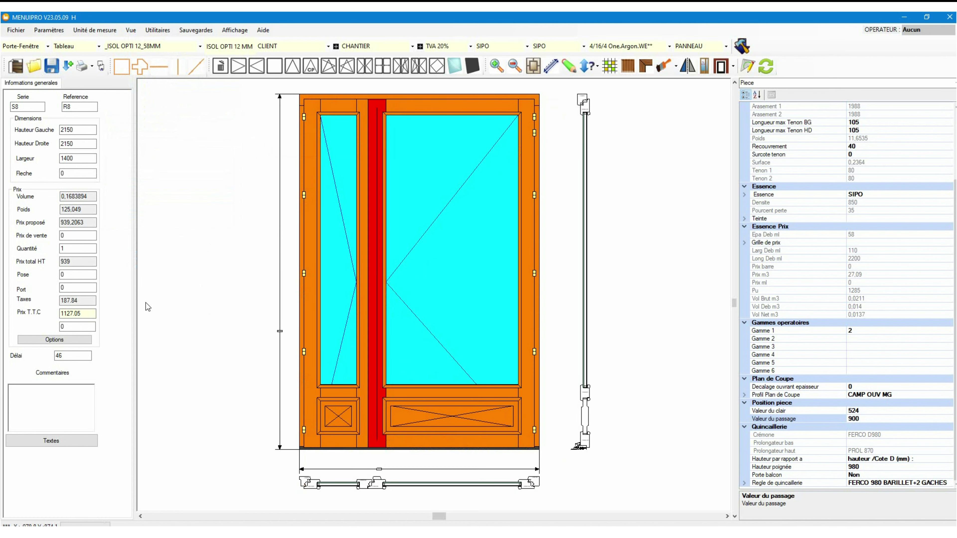
scroll(608, 431, "up", 3)
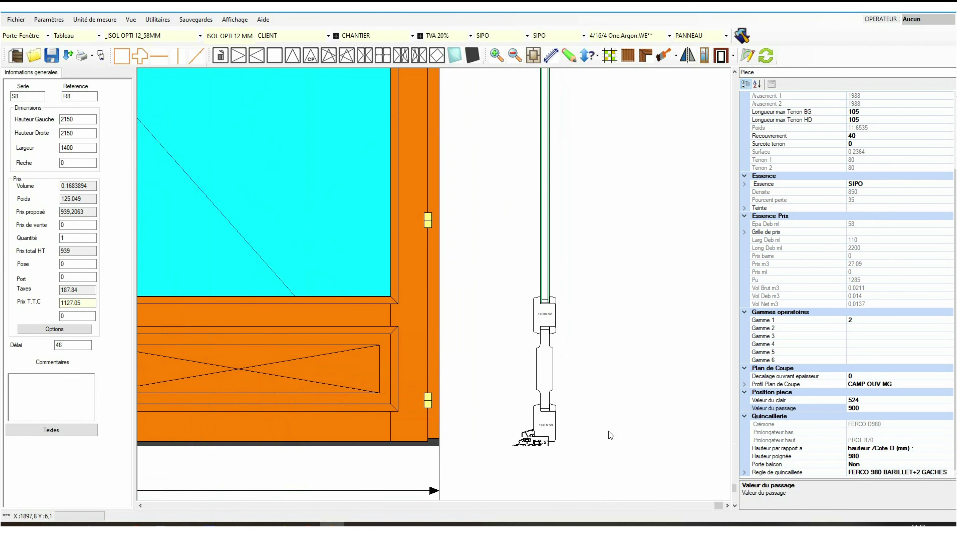
Step: Generate the section drawing sheets (Export Plans de coupes) for the French door S8 / R8 in A4 and A3 layouts
scroll(608, 432, "down", 3)
scroll(604, 459, "down", 3)
scroll(595, 467, "up", 2)
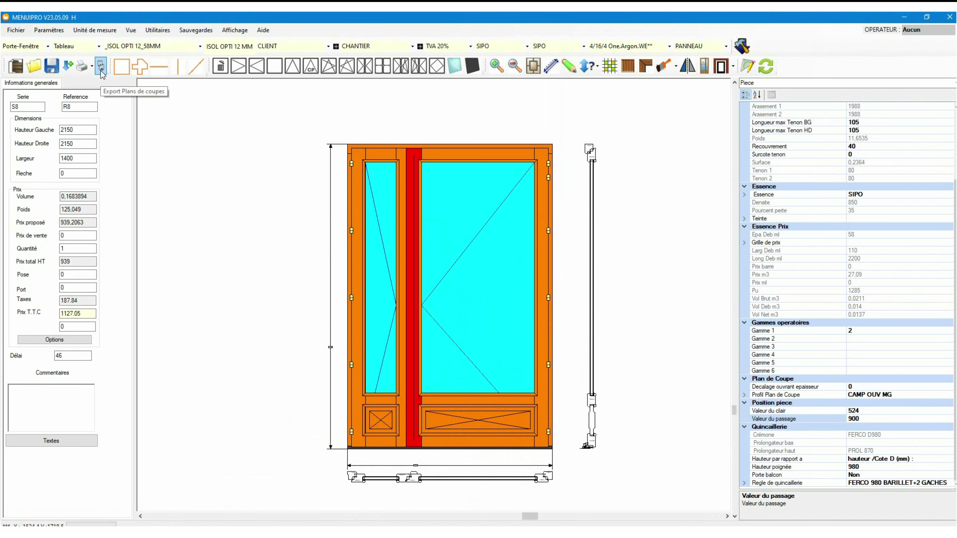
left_click(100, 68)
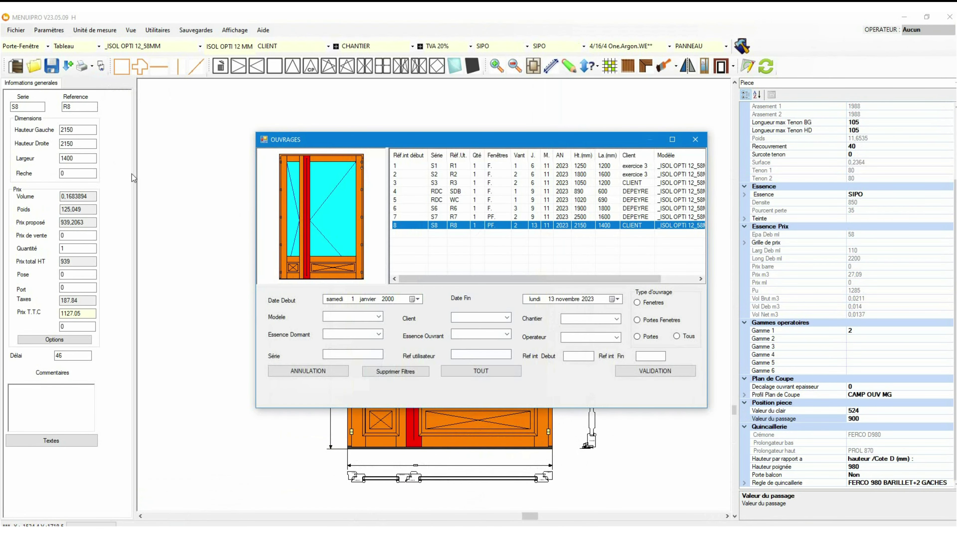
left_click(660, 369)
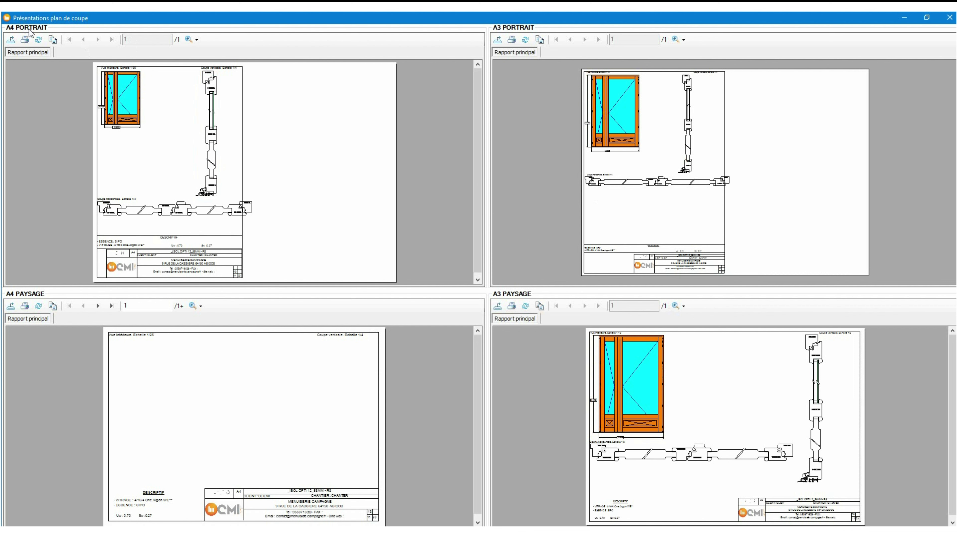
Step: Examine the A4 portrait section sheet enlarged, look at its print options without printing, and close the sheet previews
double_click(316, 150)
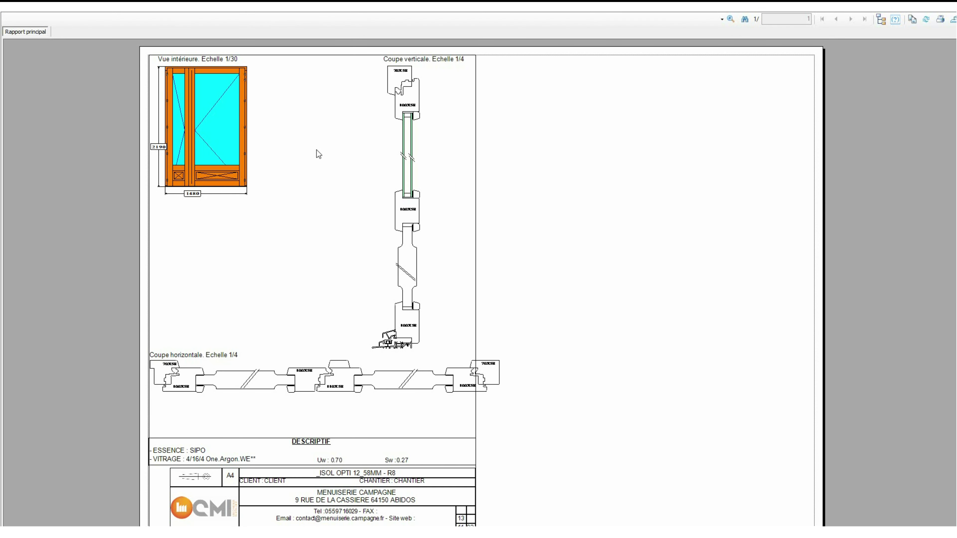
double_click(895, 260)
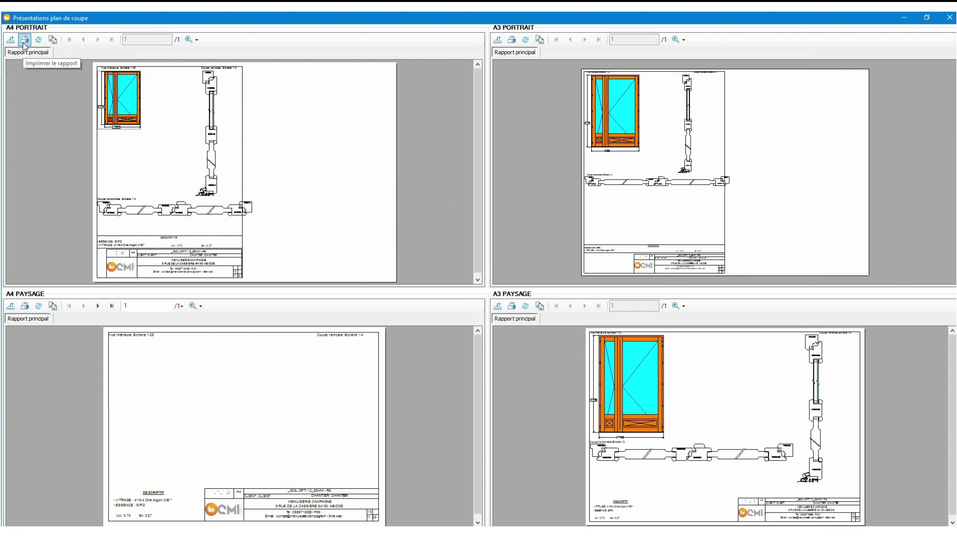
left_click(24, 39)
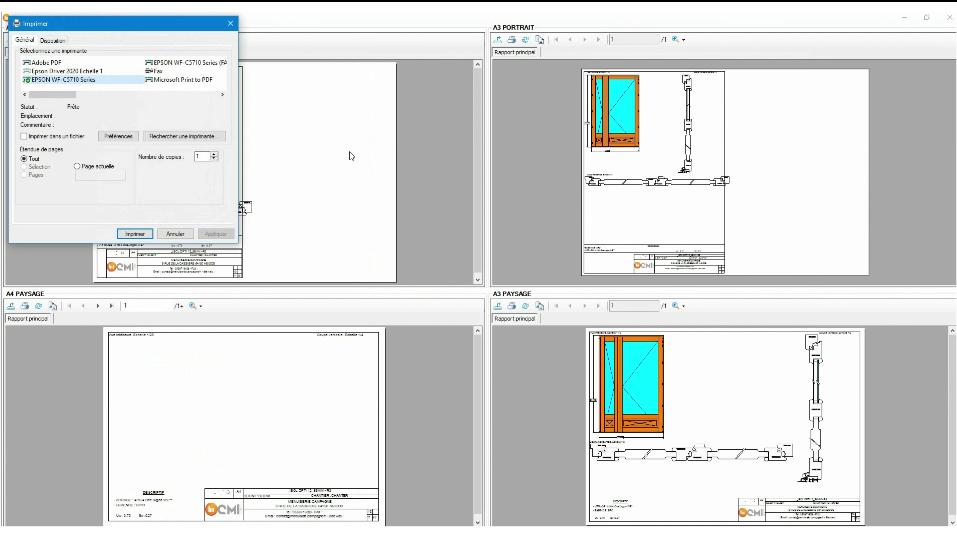
left_click(229, 24)
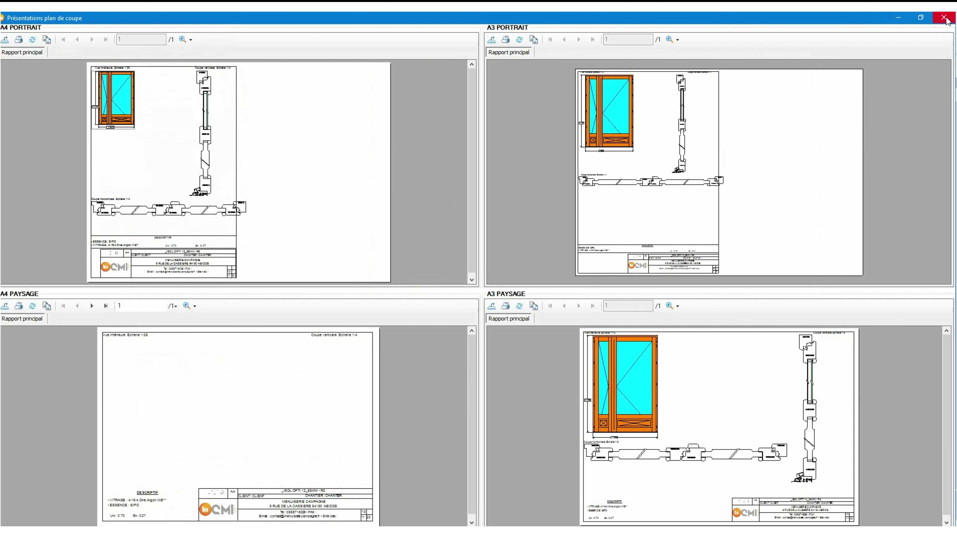
left_click(950, 17)
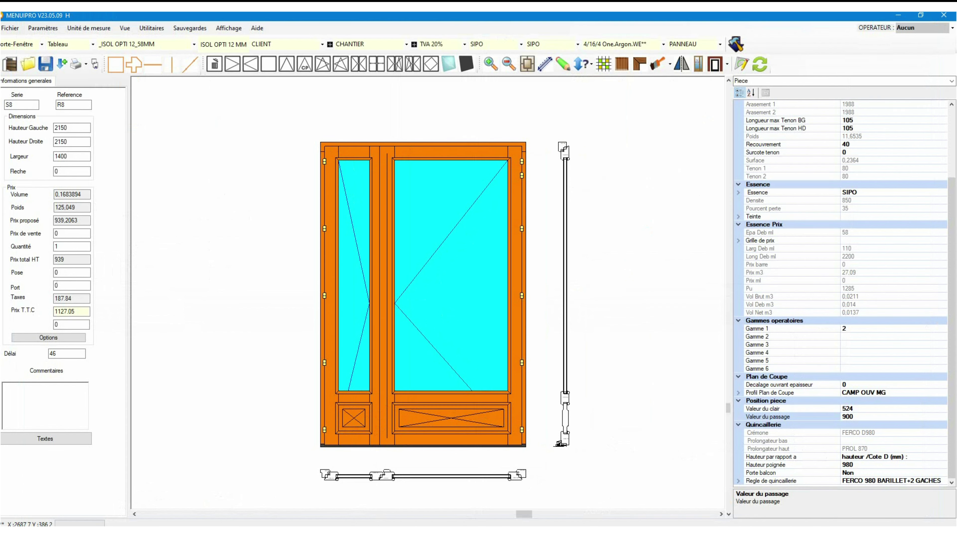